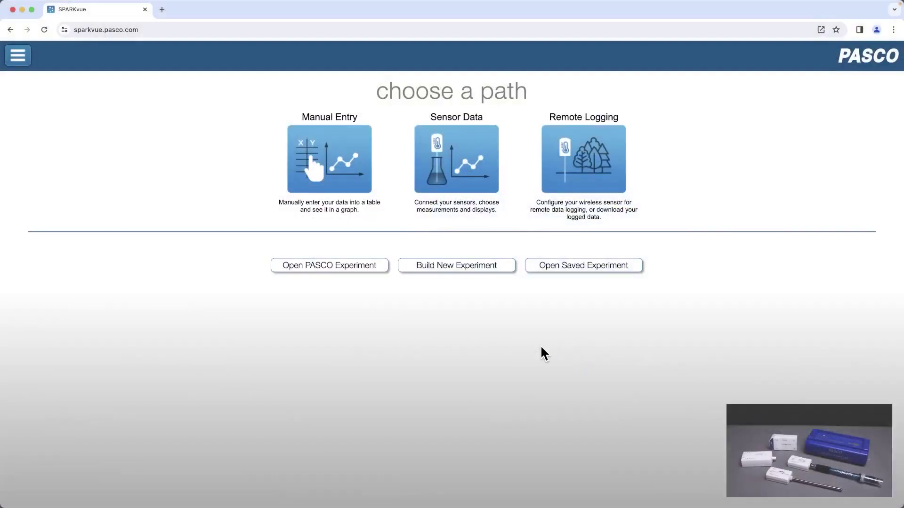
Start Bluetooth scanning for wireless sensors from Sensor Data Configuration
left_click(463, 174)
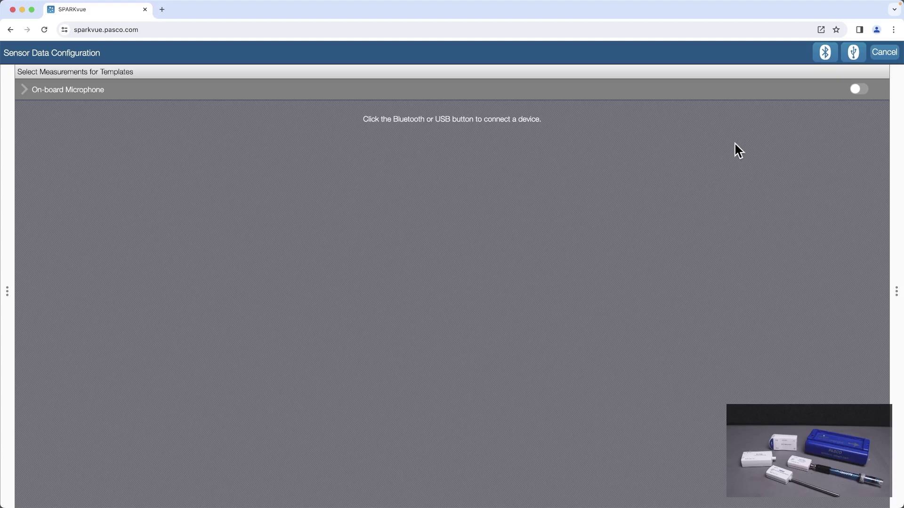
Pair the Wireless Temperature Sensor 962-548 from the Bluetooth scan list
left_click(824, 52)
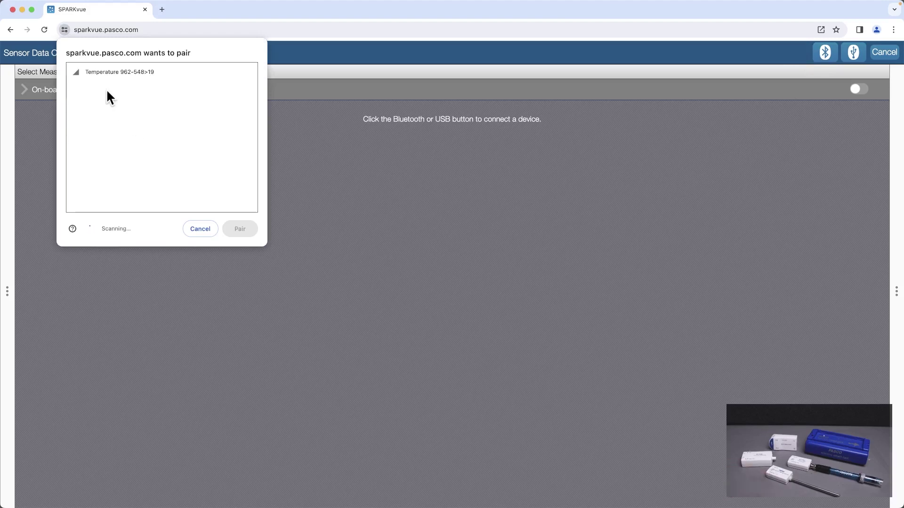
left_click(129, 71)
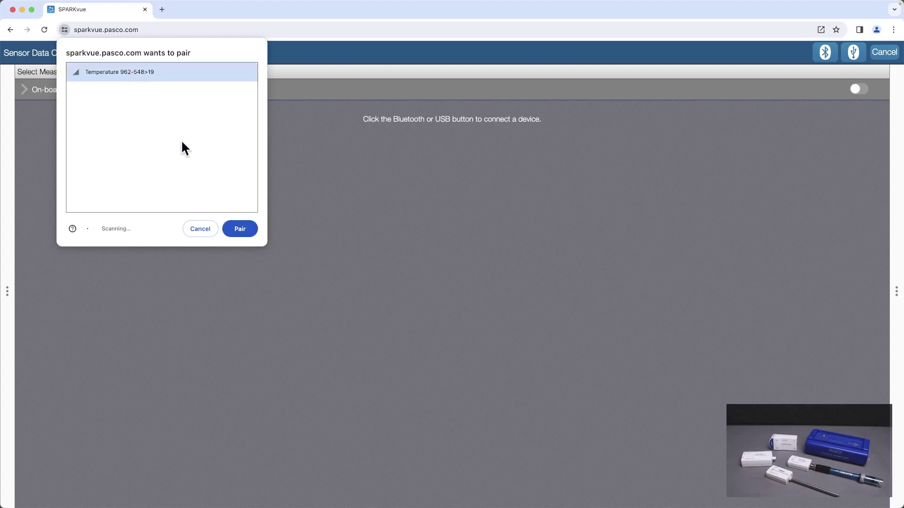
left_click(242, 229)
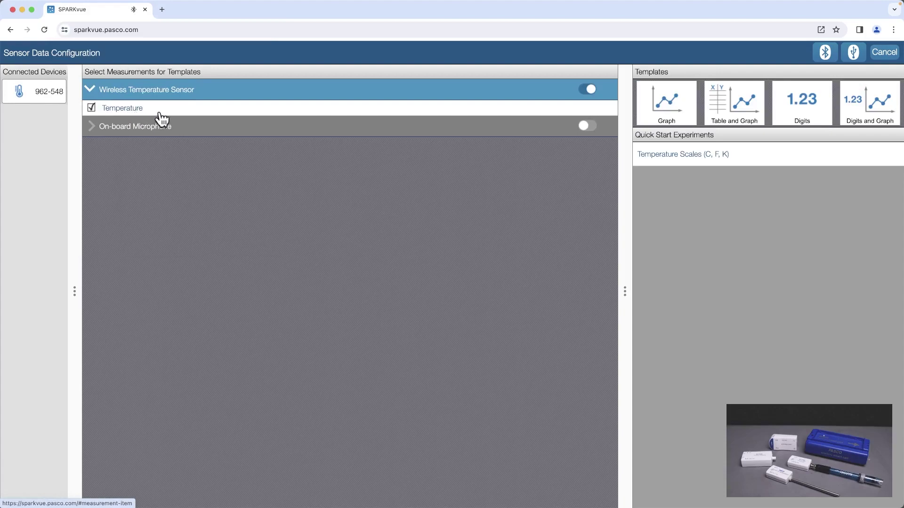
Create a Digits and Graph experiment showing temperature in °C beside a temperature-time graph
left_click(863, 107)
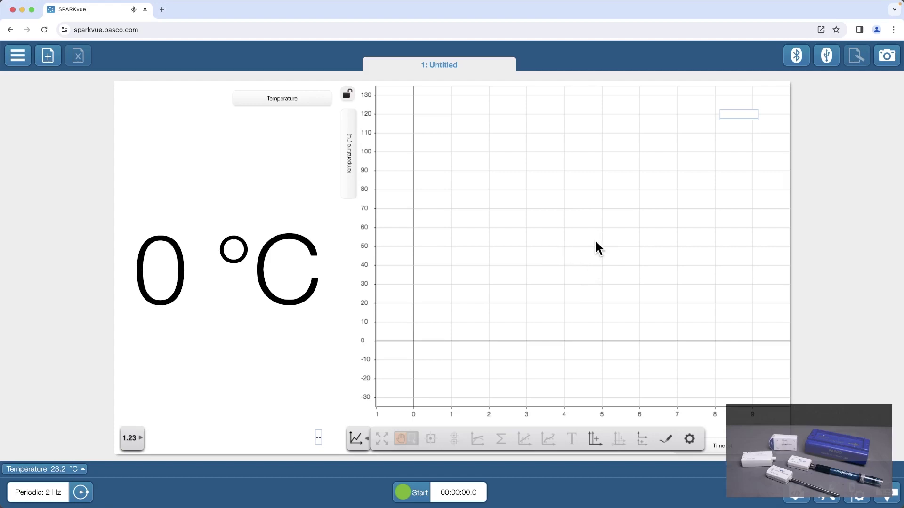
Show the Wireless Devices list with the 962-548 Temperature sensor connected
left_click(795, 55)
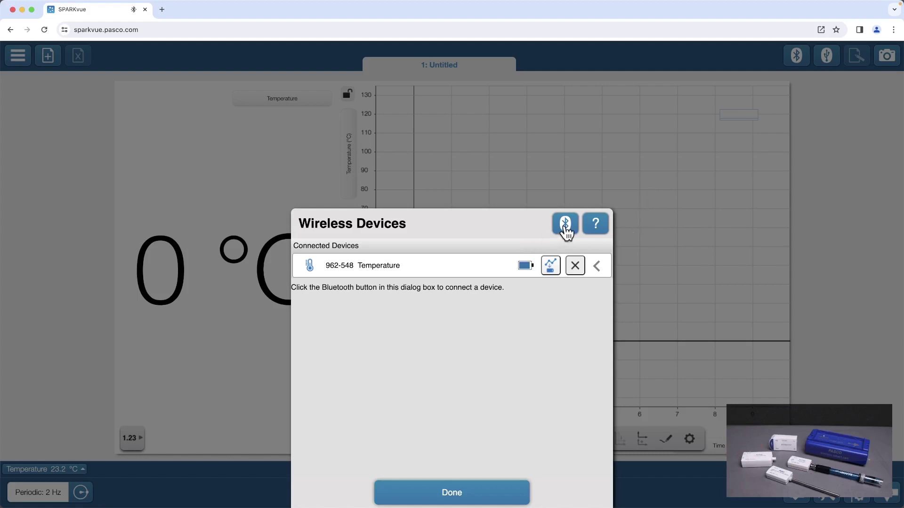
Pair the Pressure sensor 004-793 alongside the 962-548 Temperature sensor
left_click(565, 226)
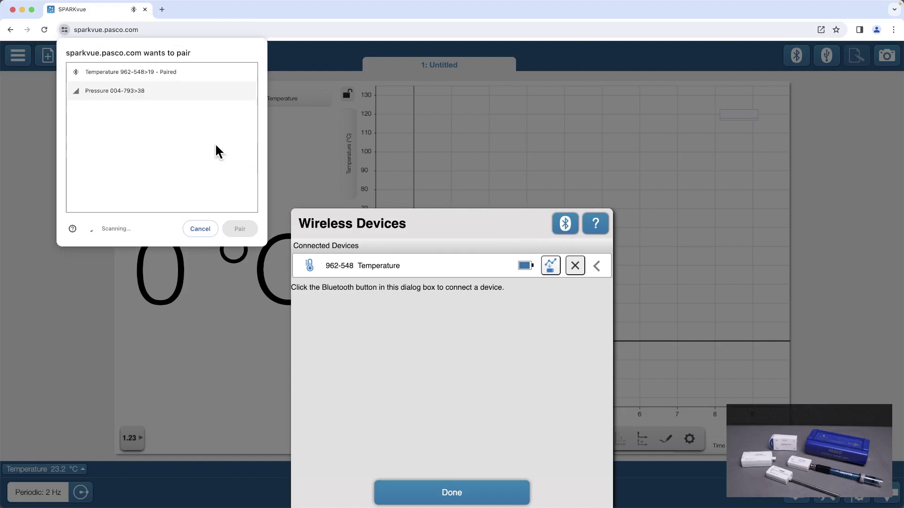
left_click(153, 92)
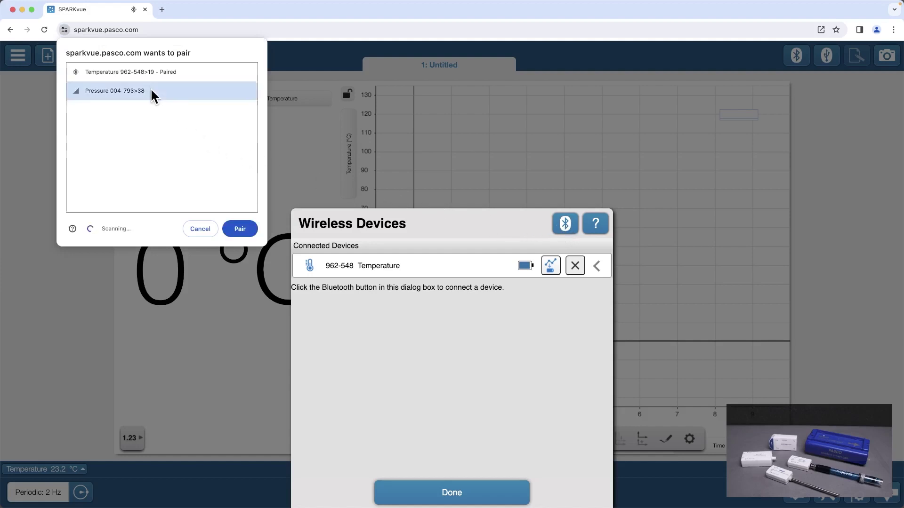
left_click(239, 229)
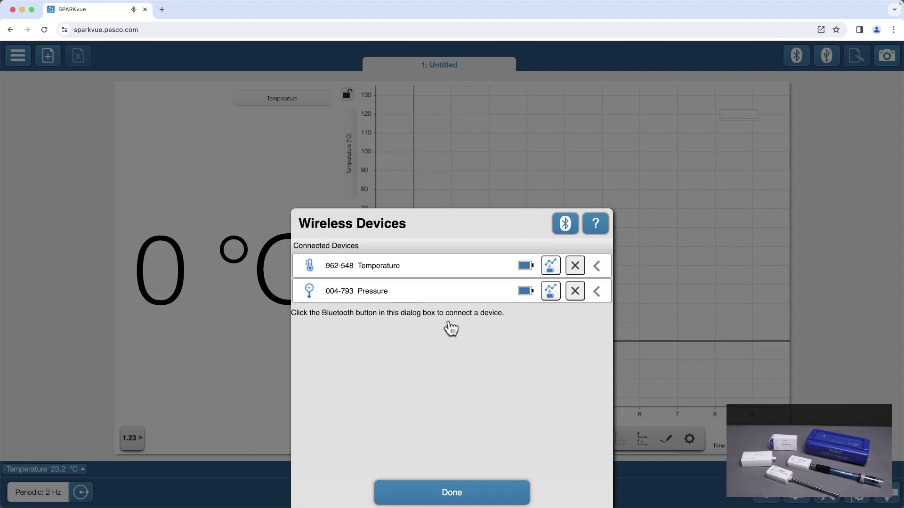
Close Wireless Devices and switch the digits display to Pressure in kPa
left_click(487, 494)
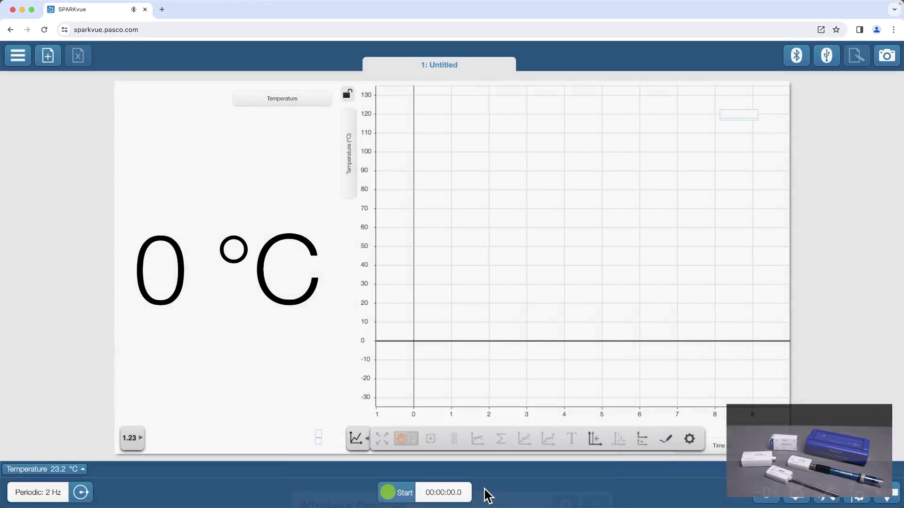
left_click(282, 98)
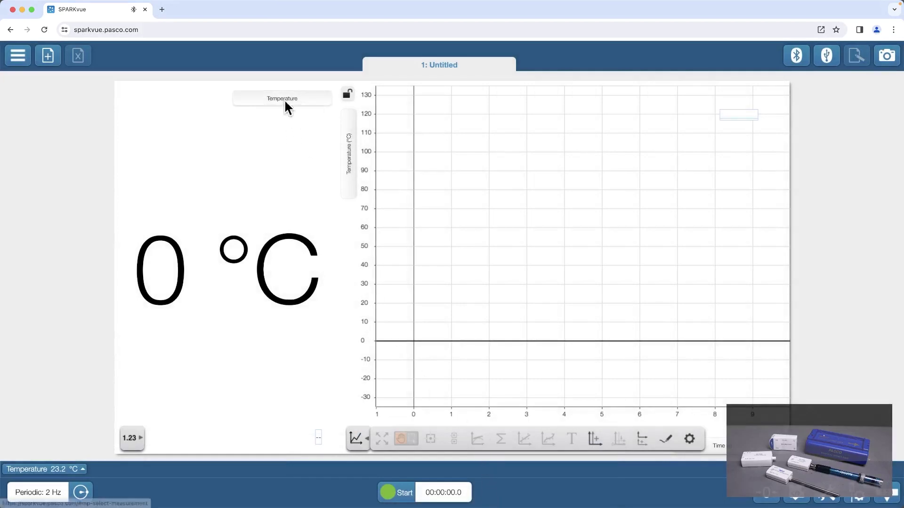
left_click(812, 180)
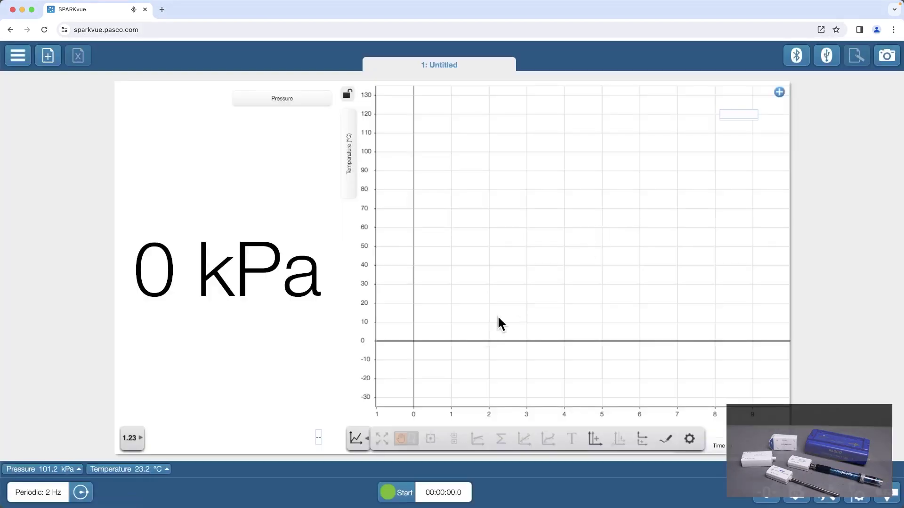